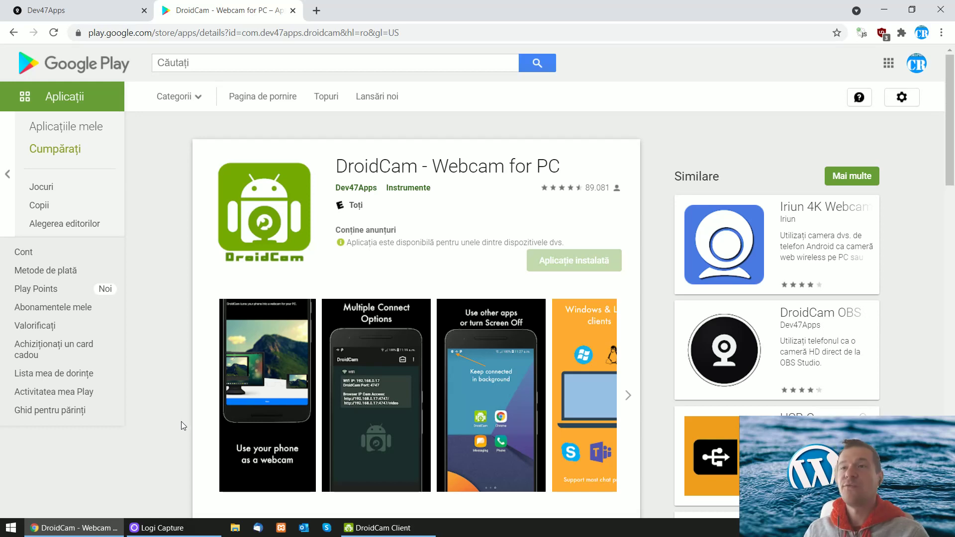
Glance at the DroidCam live feed, revisit Google Play, then switch to the Dev47Apps tab.
{"action": "left_click", "coordinate": [356, 528]}
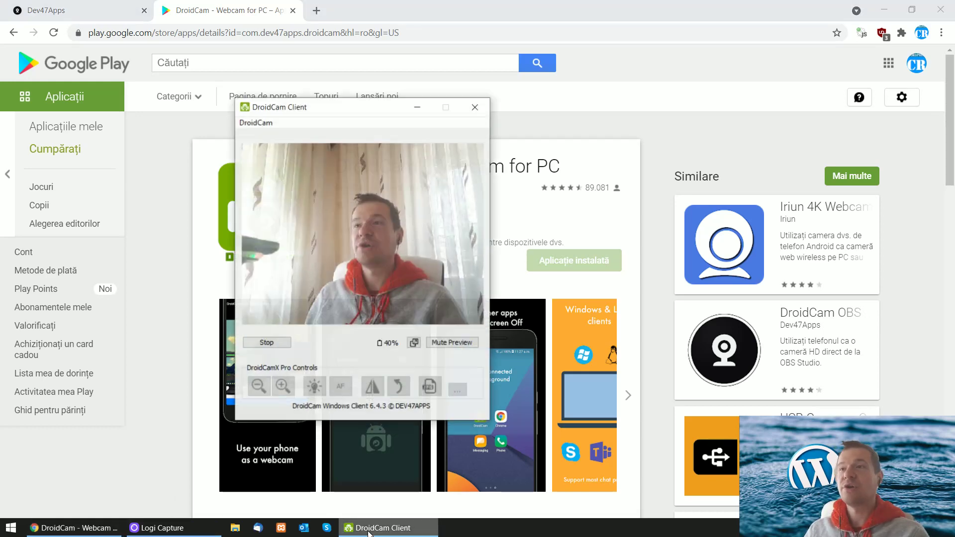
{"action": "left_click", "coordinate": [160, 141]}
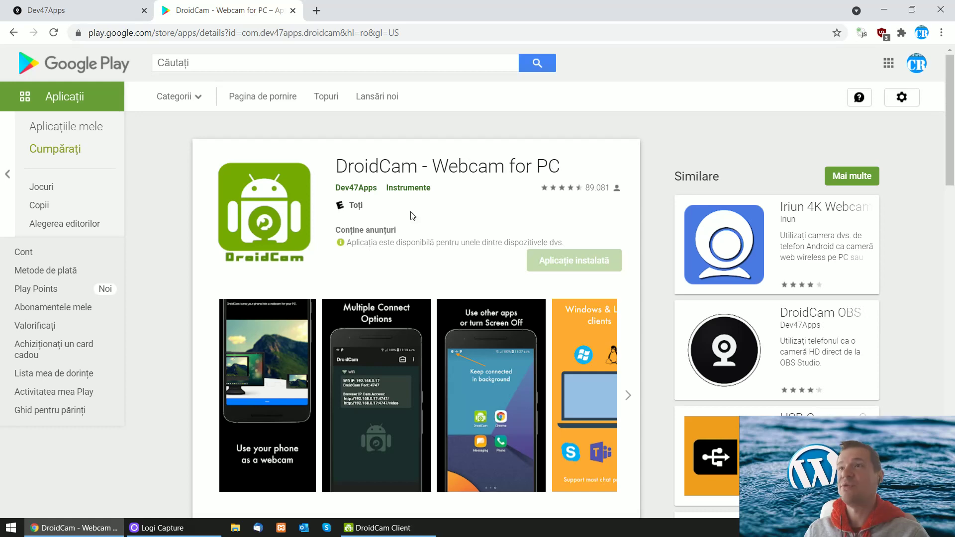
{"action": "scroll", "coordinate": [213, 303], "scroll_direction": "down", "scroll_amount": 2}
{"action": "scroll", "coordinate": [213, 303], "scroll_direction": "down", "scroll_amount": 1}
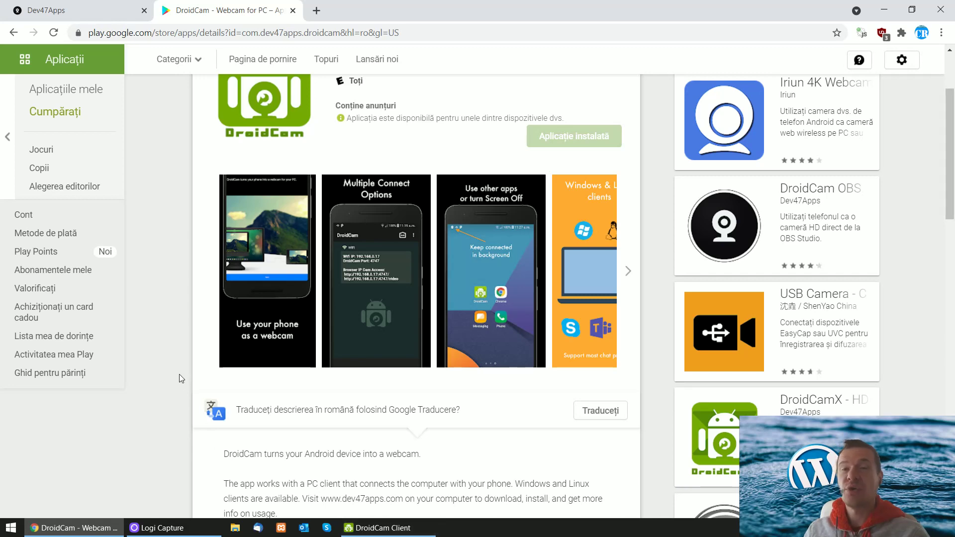
{"action": "left_click", "coordinate": [377, 527]}
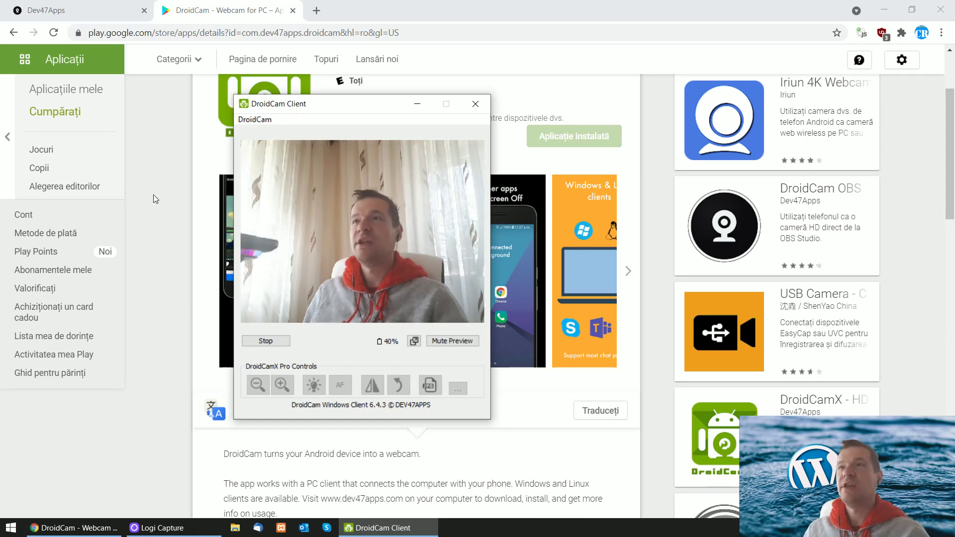
{"action": "key", "text": "ctrl+shift+Tab"}
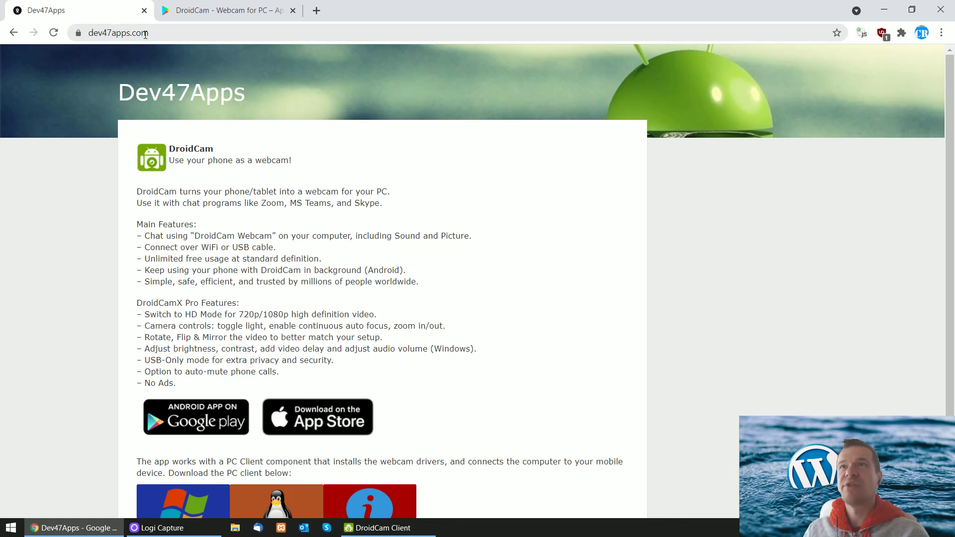
{"action": "scroll", "coordinate": [97, 213], "scroll_direction": "down", "scroll_amount": 2}
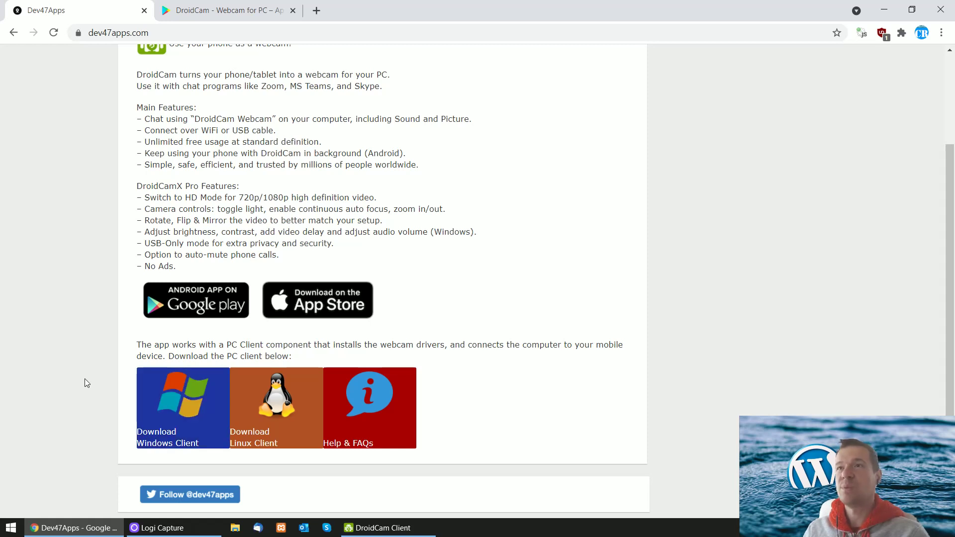
{"action": "scroll", "coordinate": [84, 378], "scroll_direction": "up", "scroll_amount": 3}
{"action": "scroll", "coordinate": [85, 378], "scroll_direction": "up", "scroll_amount": 2}
{"action": "scroll", "coordinate": [84, 391], "scroll_direction": "down", "scroll_amount": 2}
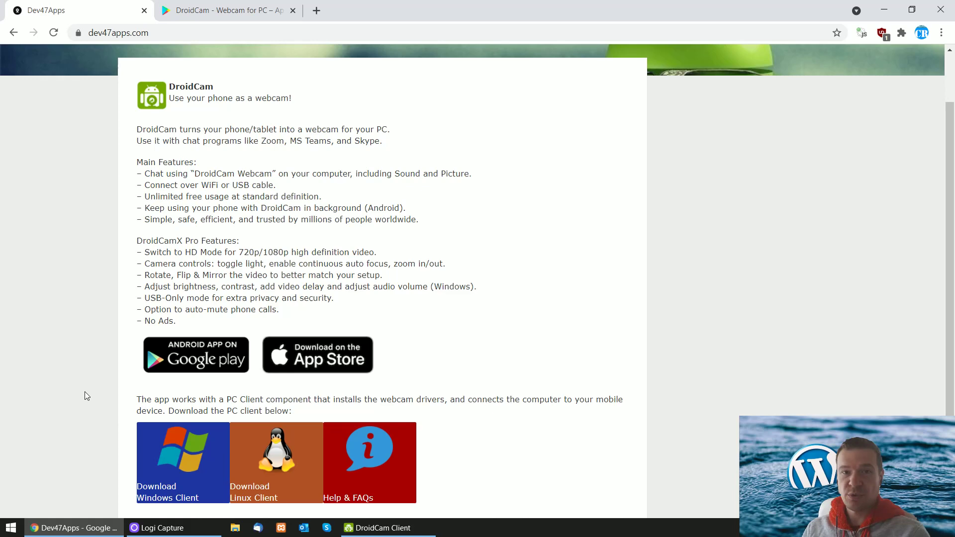
Go back to the 'DroidCam - Webcam for PC' Google Play tab.
{"action": "left_click", "coordinate": [224, 9]}
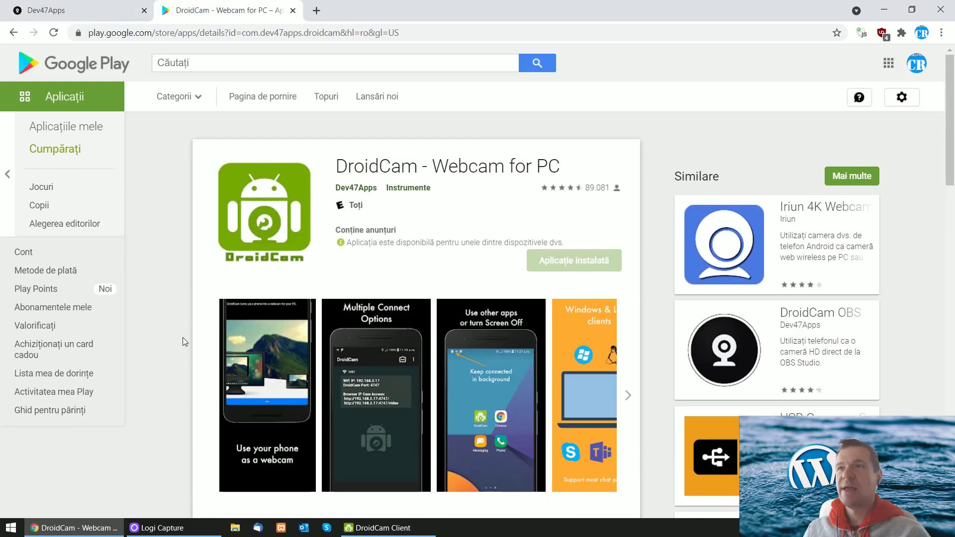
Open the second screenshot, 'Multiple Connect Options', in the lightbox viewer.
{"action": "left_click", "coordinate": [346, 386]}
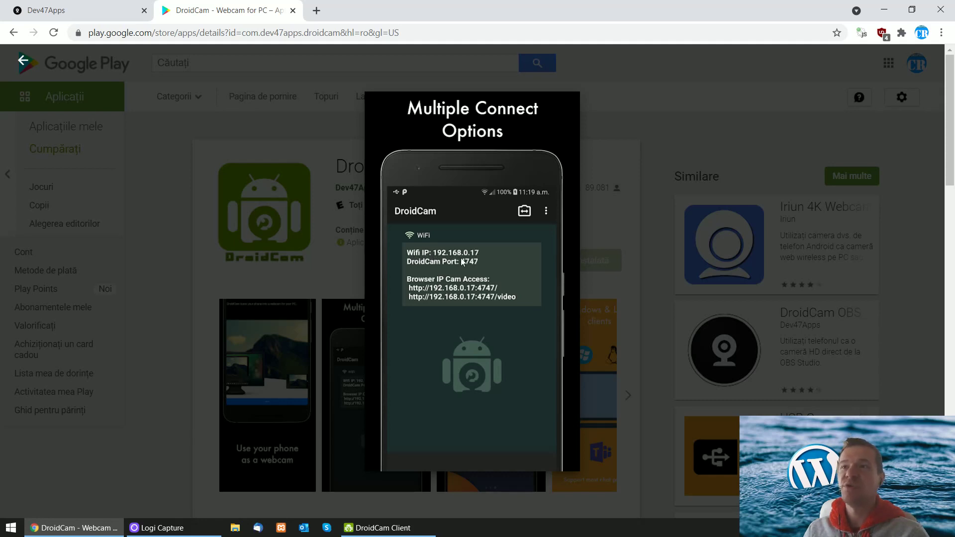
Bring DroidCam Client forward, view its DroidCam menu unchanged, then minimize and restore it.
{"action": "left_click", "coordinate": [383, 528]}
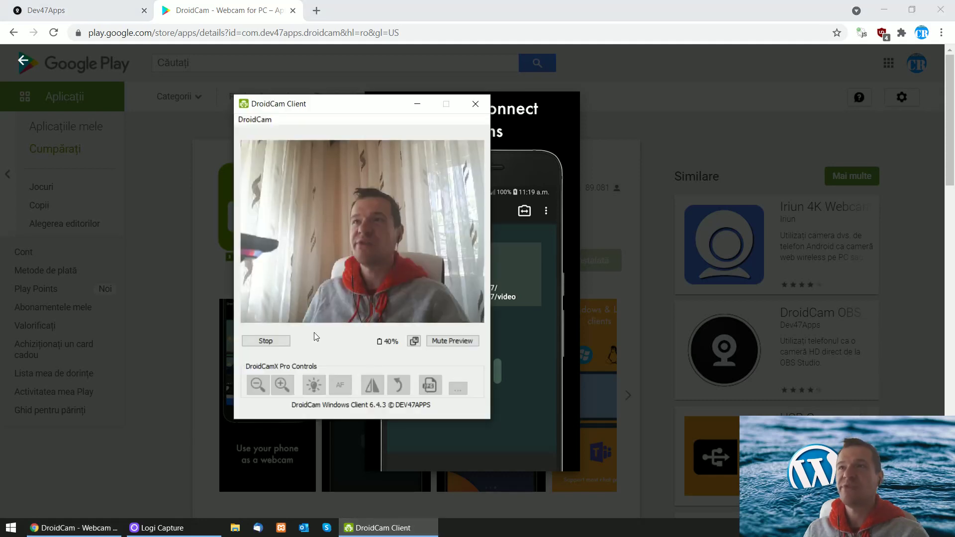
{"action": "left_click", "coordinate": [263, 121]}
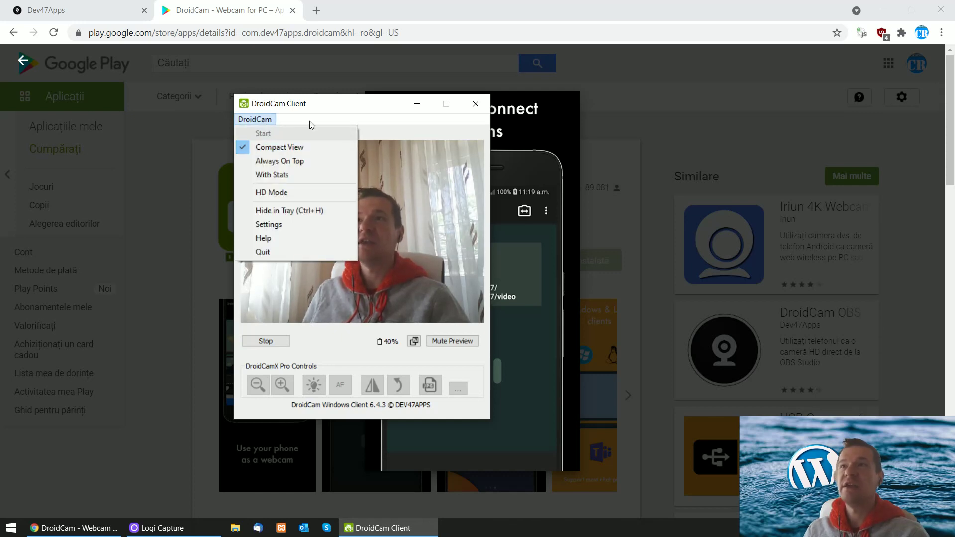
{"action": "left_click", "coordinate": [340, 127]}
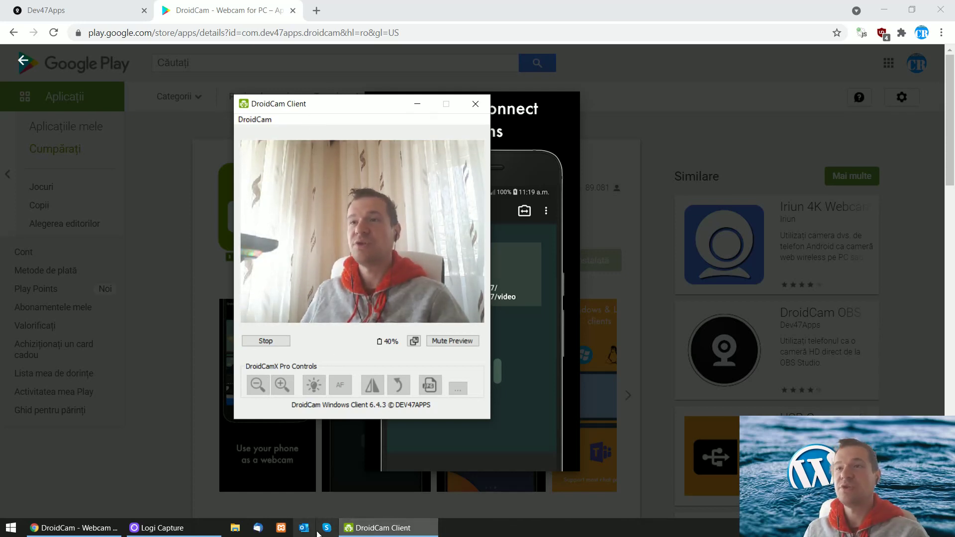
{"action": "left_click", "coordinate": [214, 11]}
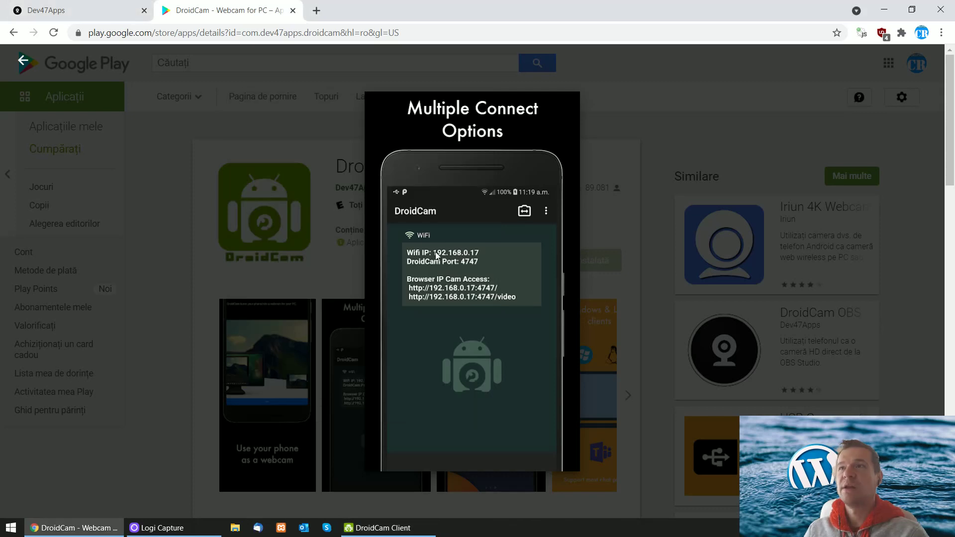
{"action": "left_click", "coordinate": [358, 528]}
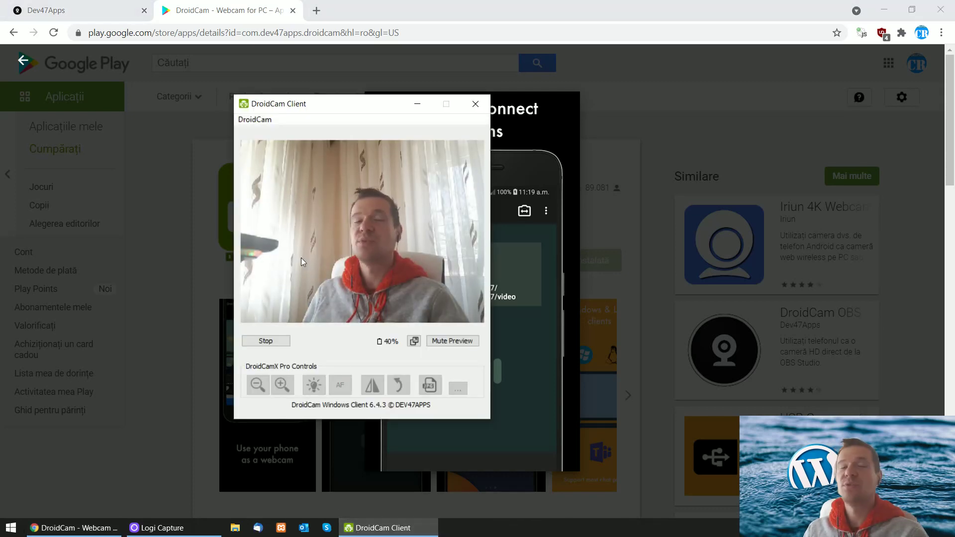
Switch between Logi Capture's Audio Settings and DroidCam, then minimize Logi Capture to reveal Chrome.
{"action": "left_click", "coordinate": [162, 529]}
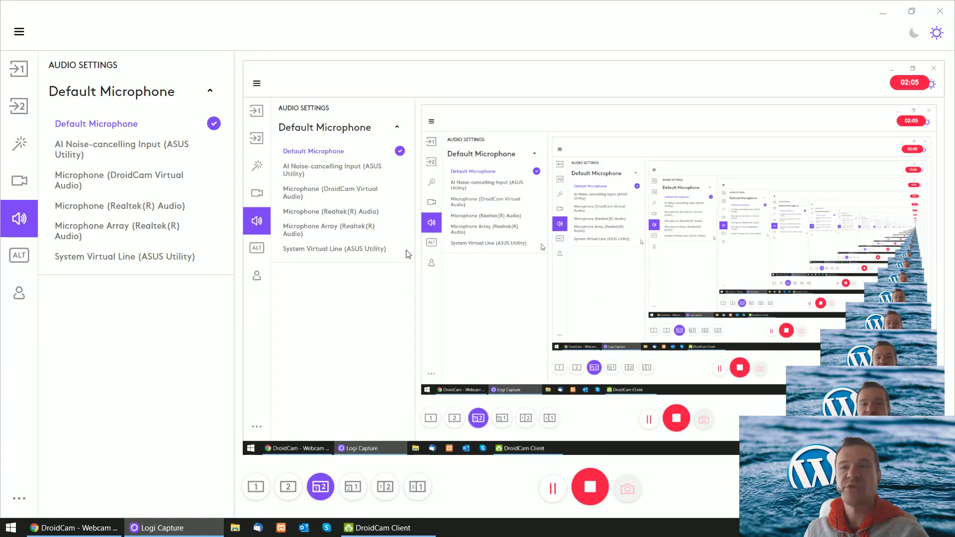
{"action": "left_click", "coordinate": [380, 528]}
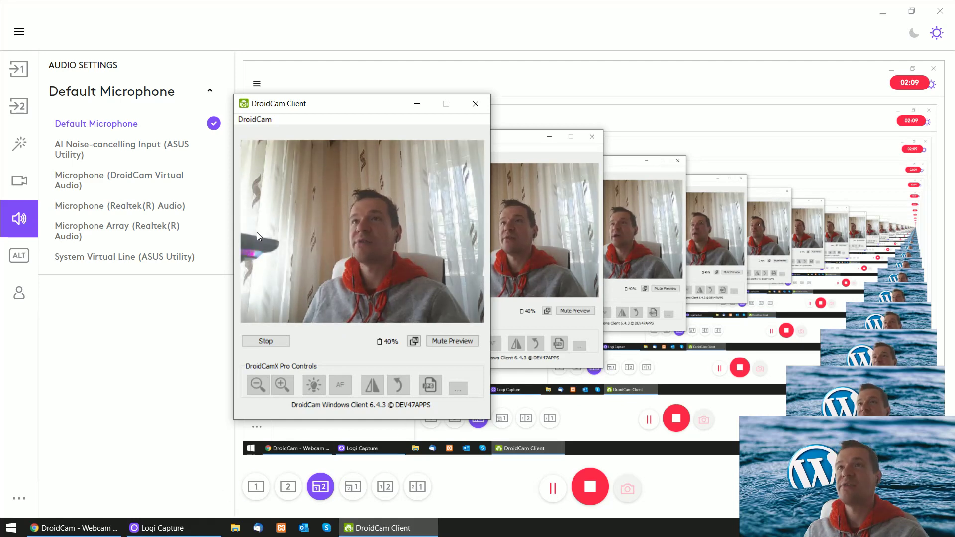
{"action": "left_click", "coordinate": [169, 529]}
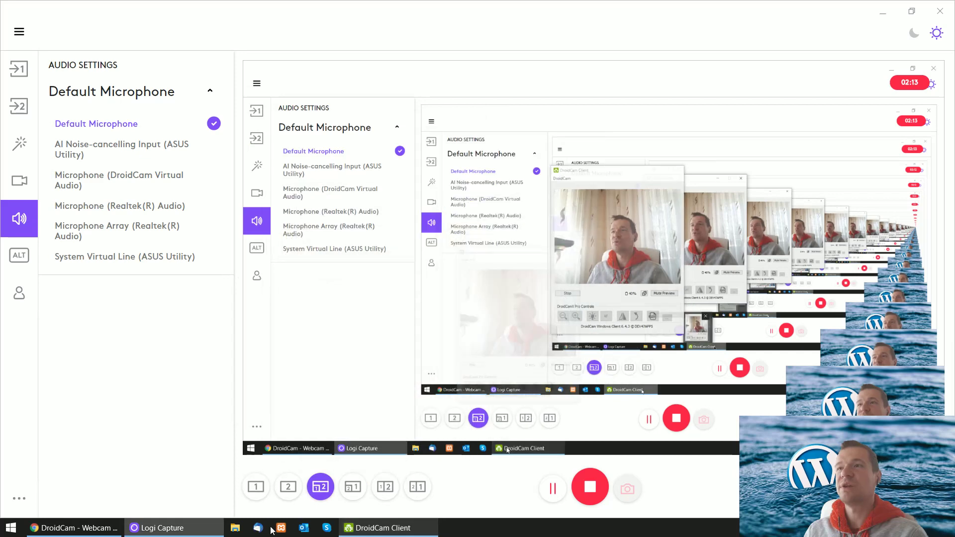
{"action": "left_click", "coordinate": [194, 531]}
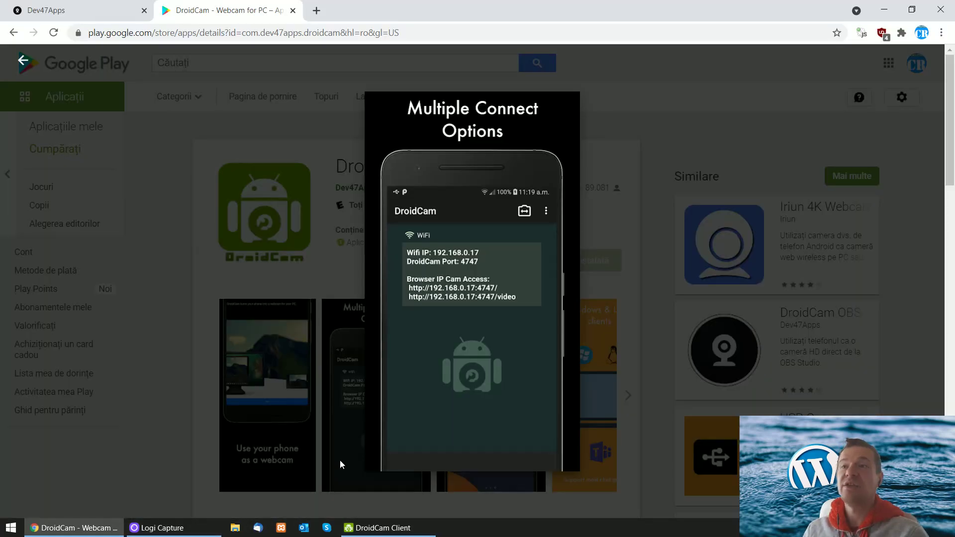
{"action": "left_click", "coordinate": [383, 529]}
{"action": "left_click", "coordinate": [169, 528]}
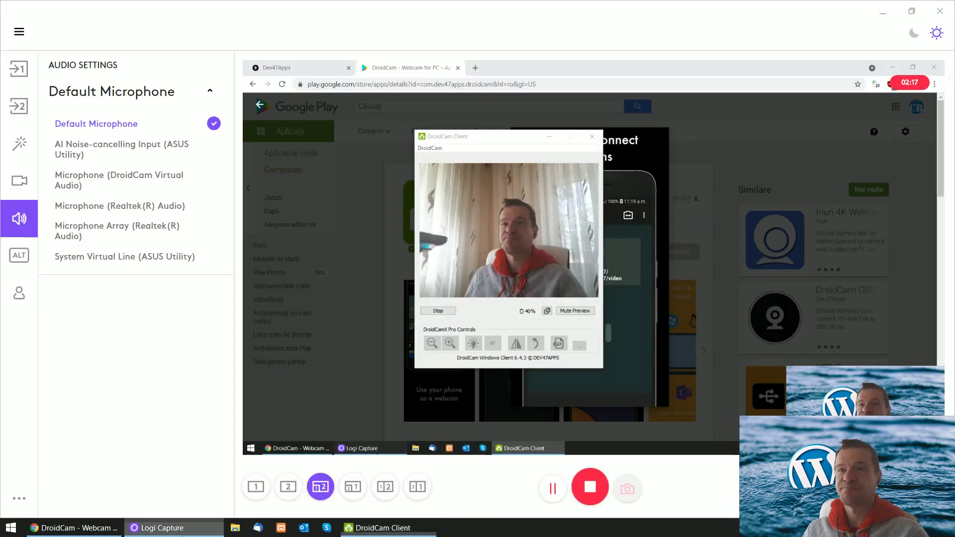
{"action": "left_click", "coordinate": [383, 529]}
{"action": "left_click", "coordinate": [74, 528]}
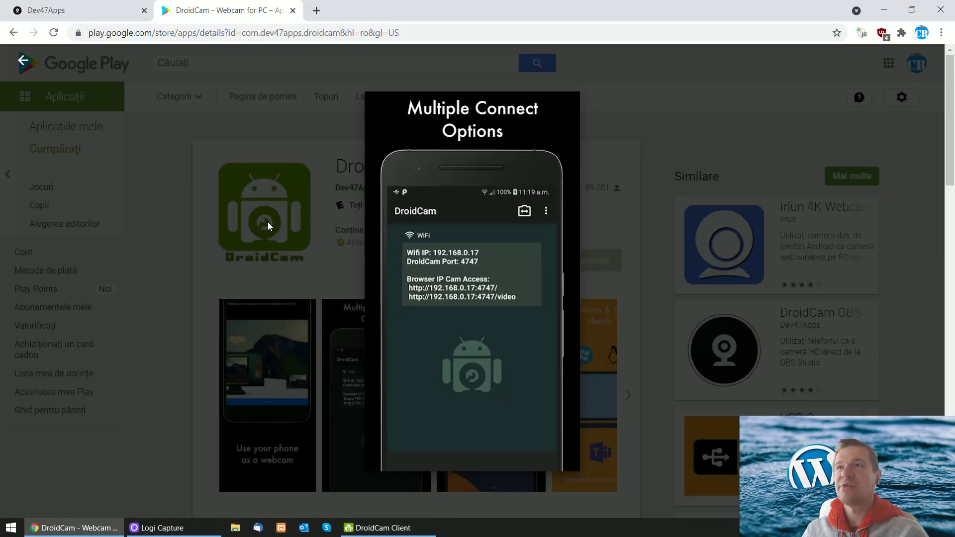
{"action": "left_click", "coordinate": [47, 10]}
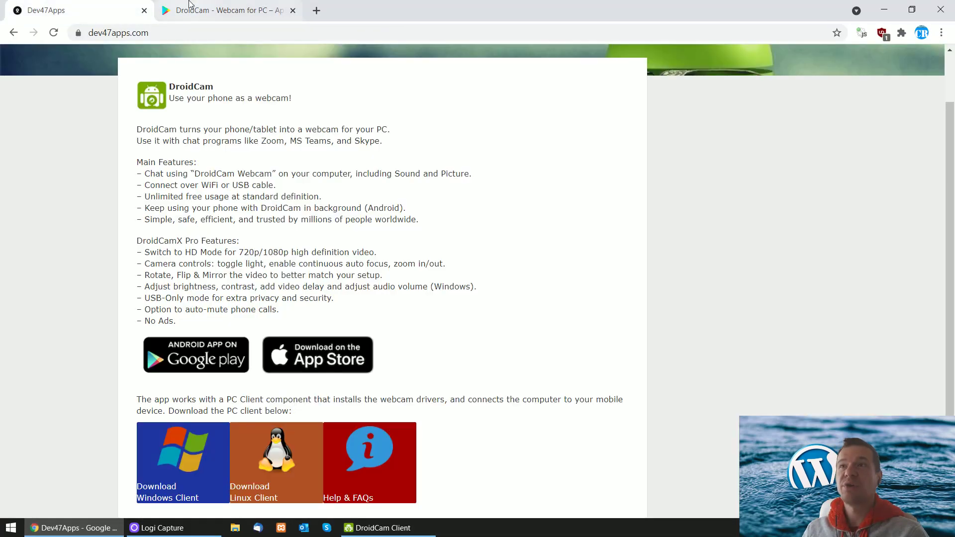
{"action": "left_click", "coordinate": [224, 10]}
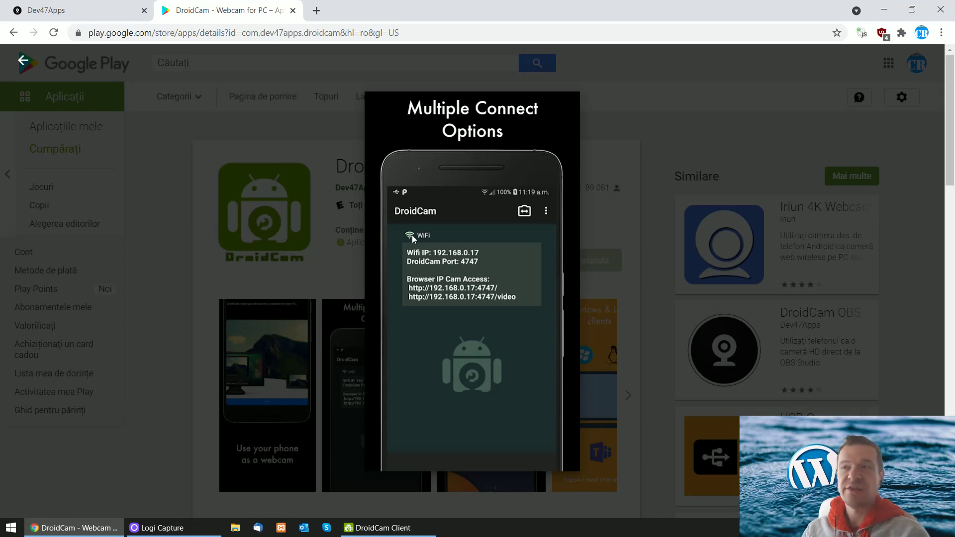
{"action": "left_click", "coordinate": [382, 527]}
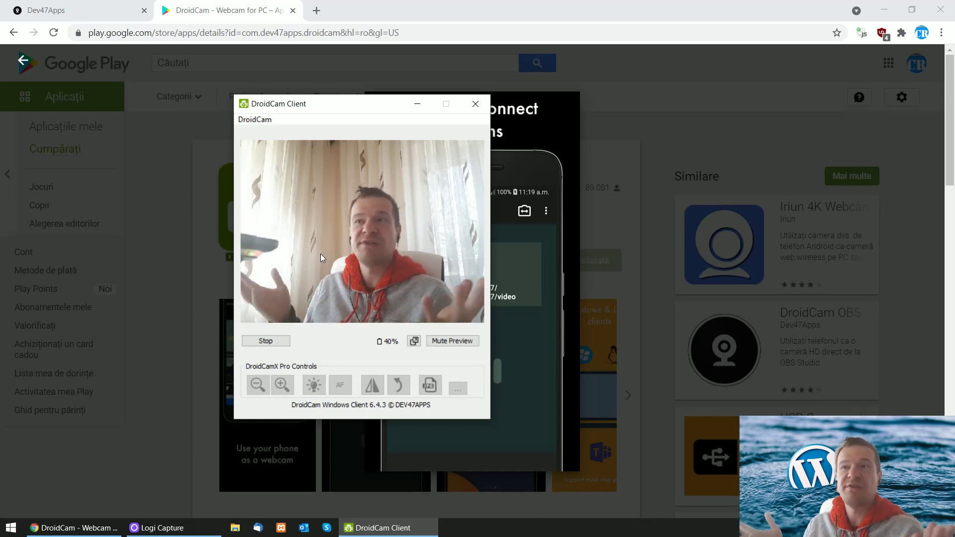
{"action": "left_click", "coordinate": [417, 104]}
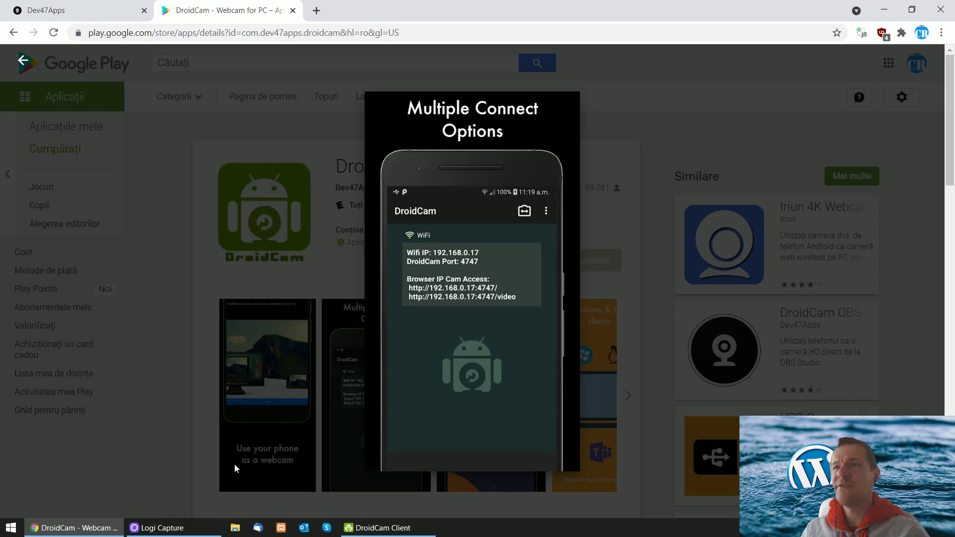
On the Dev47Apps tab, highlight 'HD Mode' in the DroidCamX Pro Features list.
{"action": "left_click", "coordinate": [47, 10]}
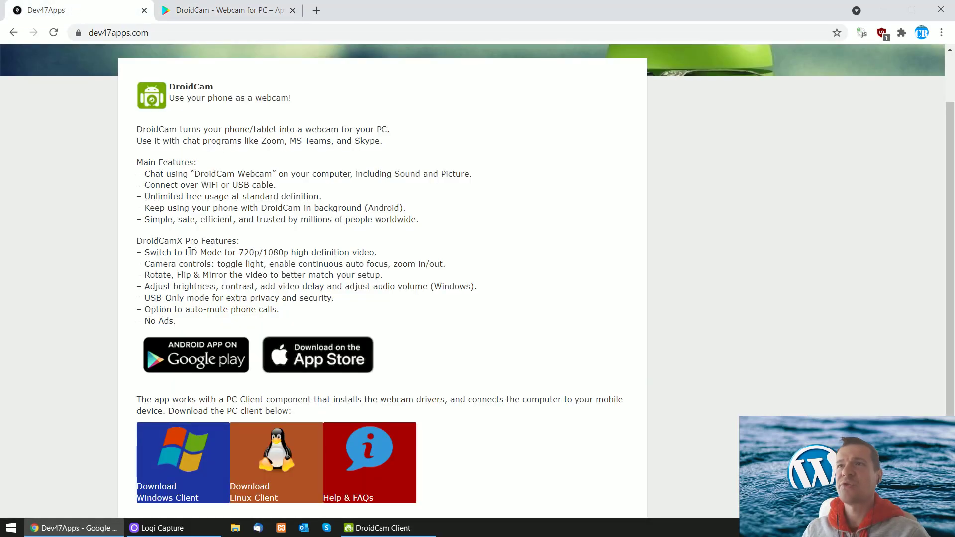
{"action": "left_click_drag", "start_coordinate": [185, 251], "coordinate": [222, 252]}
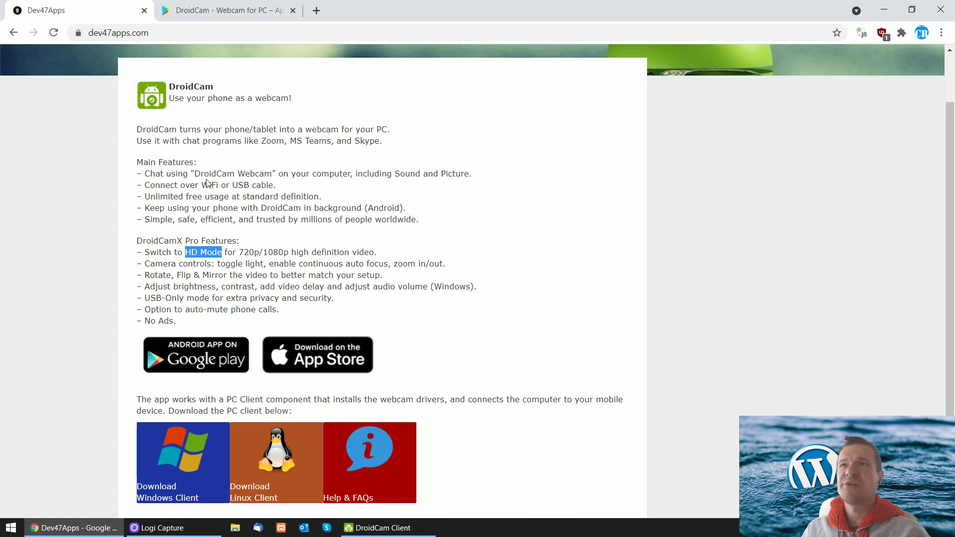